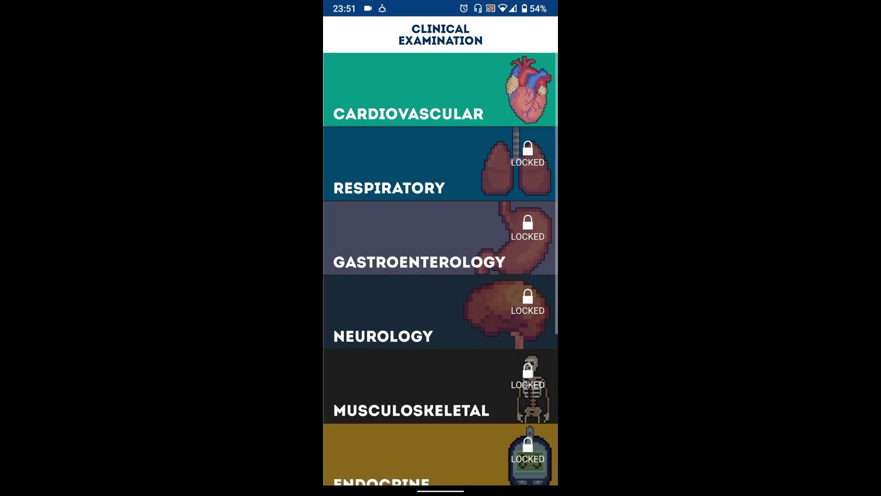
scroll(440, 269, "down", 3)
scroll(441, 269, "down", 3)
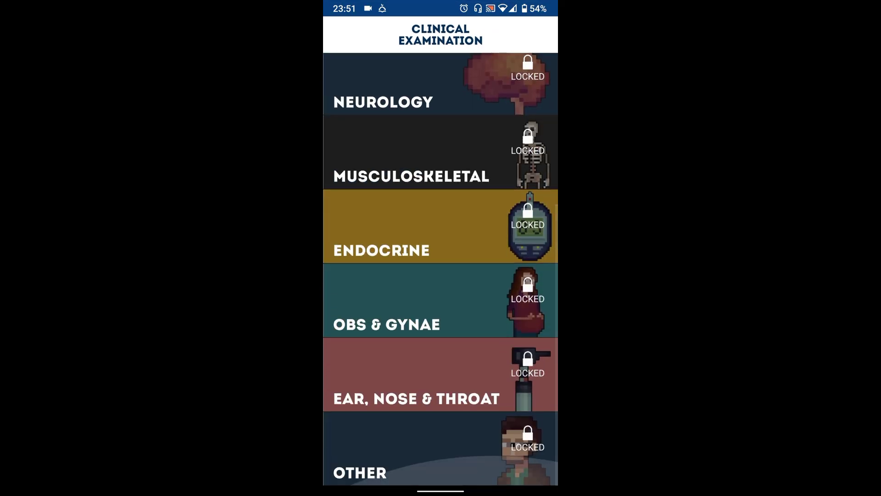
scroll(440, 270, "up", 6)
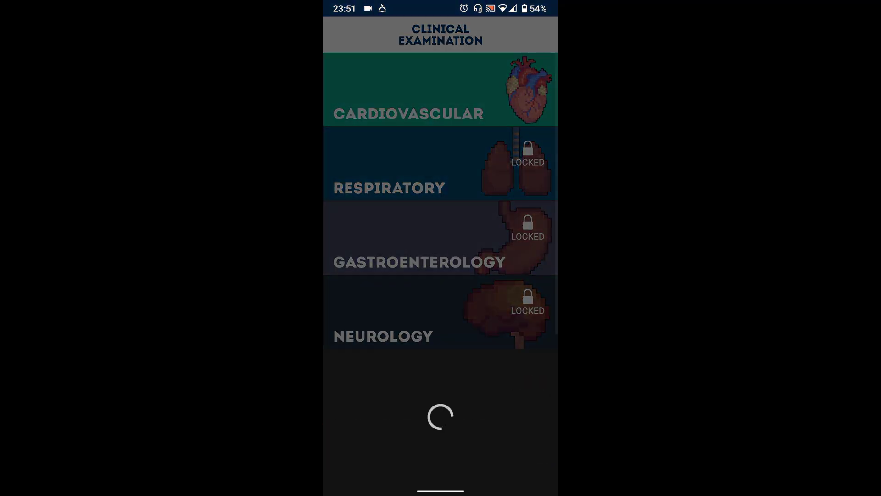
Dismiss the purchase prompt, check the locked Cardiovascular topics, and return to the main menu
key("Escape")
left_click(408, 90)
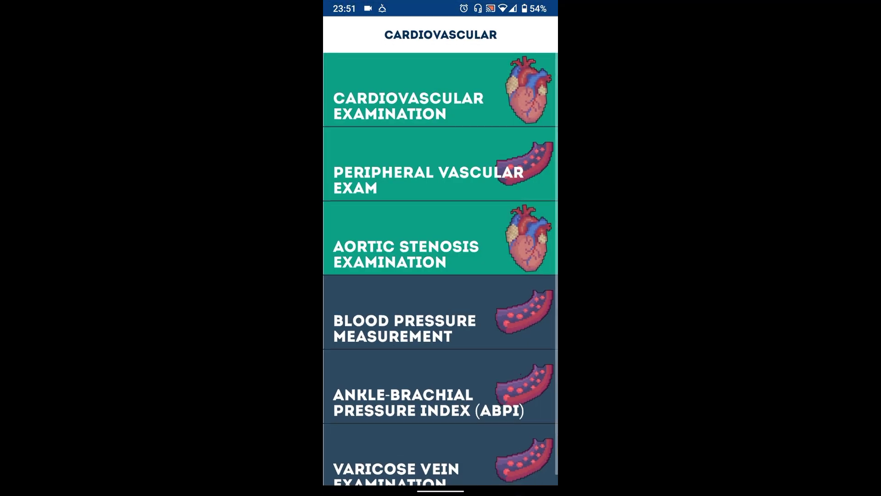
key("Escape")
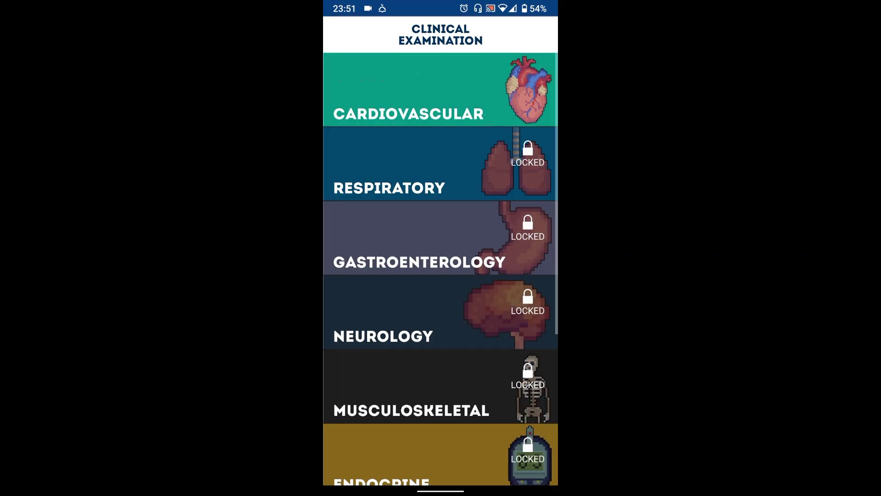
scroll(441, 275, "down", 5)
scroll(441, 275, "up", 5)
scroll(441, 275, "up", 2)
key("Escape")
Check the Clinical Procedures and Emergency topic lists, then close Geeky Medics from Recents and go Home
left_click(388, 156)
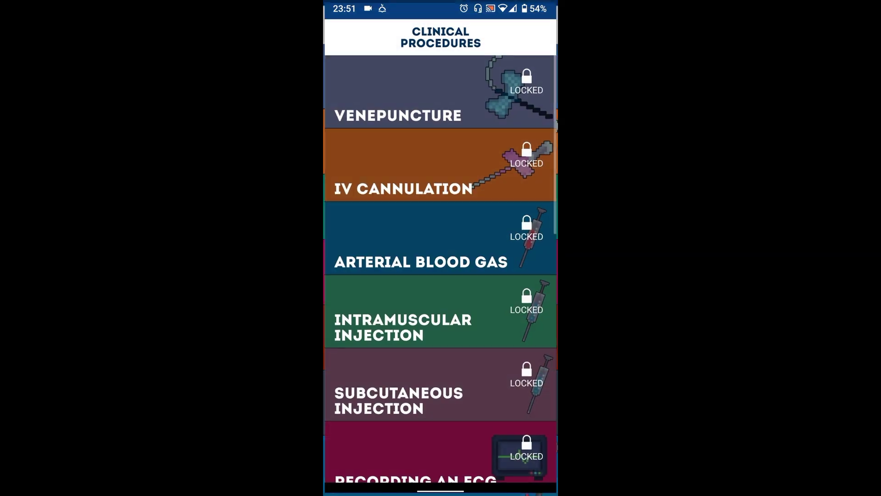
scroll(440, 275, "down", 2)
scroll(441, 275, "down", 5)
key("Escape")
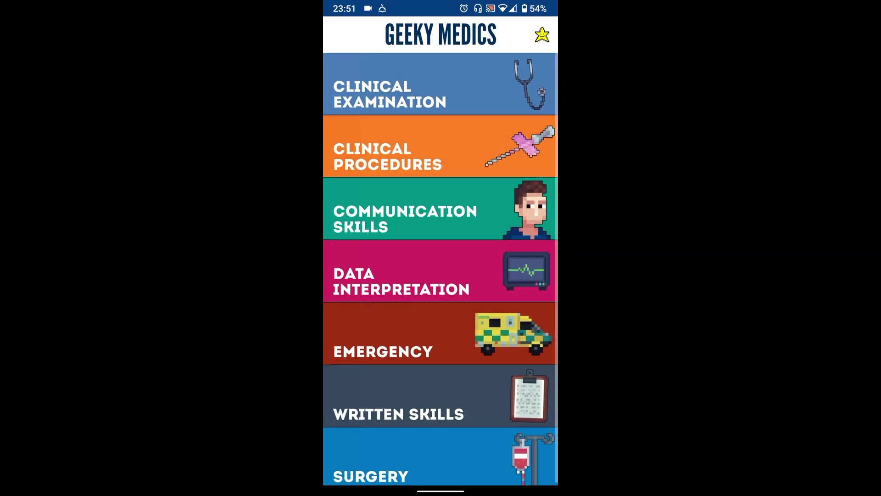
left_click(383, 334)
scroll(440, 275, "down", 5)
scroll(440, 275, "down", 3)
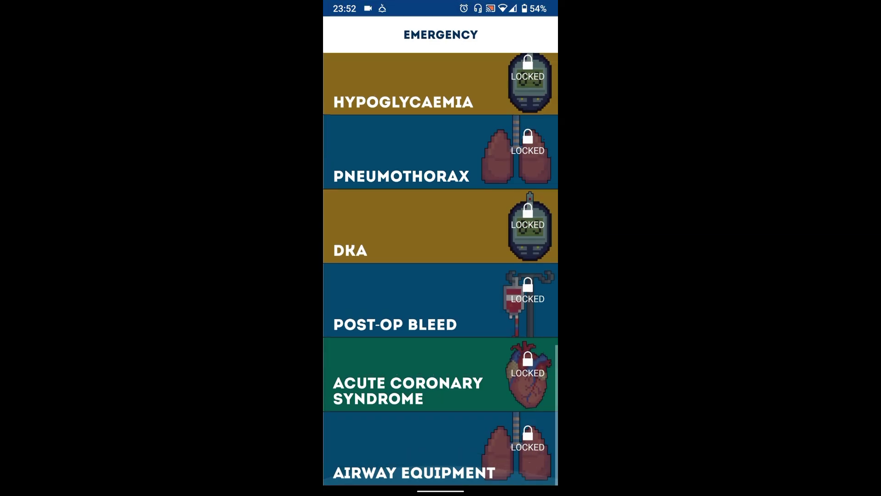
scroll(441, 276, "up", 10)
left_click_drag(441, 491, 441, 310)
left_click(441, 364)
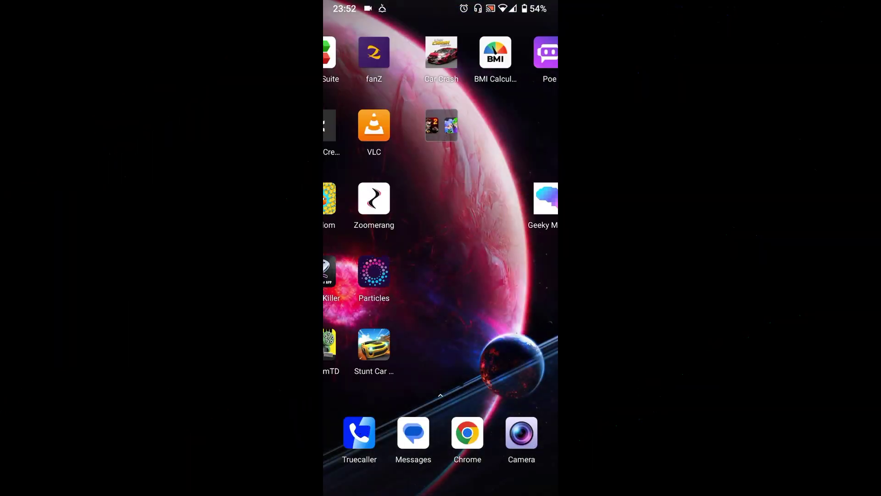
Launch MT Manager's Extract APK tool and save the installed Geeky Medics APK to storage
left_click_drag(358, 206, 524, 206)
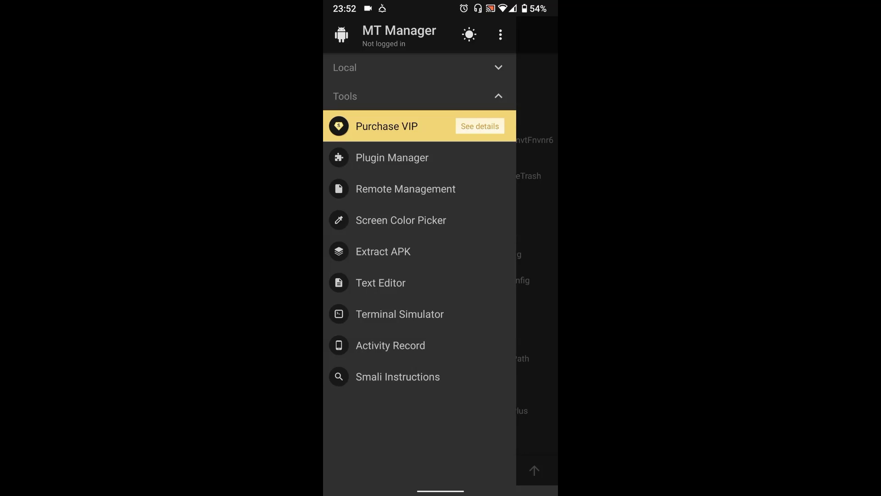
left_click(384, 252)
left_click(482, 112)
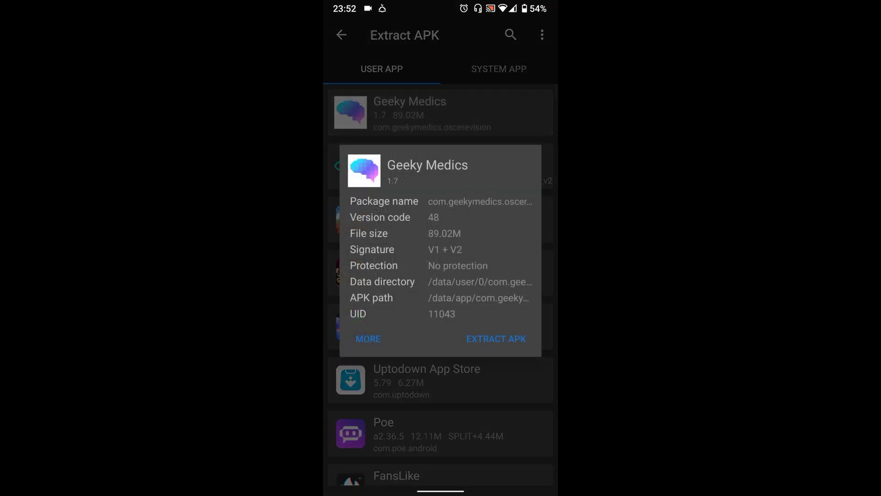
left_click(496, 338)
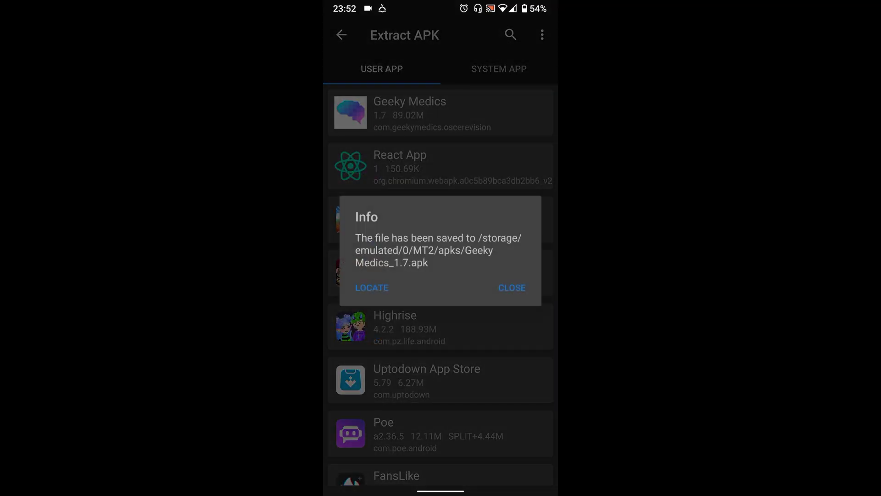
Locate the extracted Geeky Medics APK and browse its contents toward classes.dex
left_click(372, 287)
left_click(389, 118)
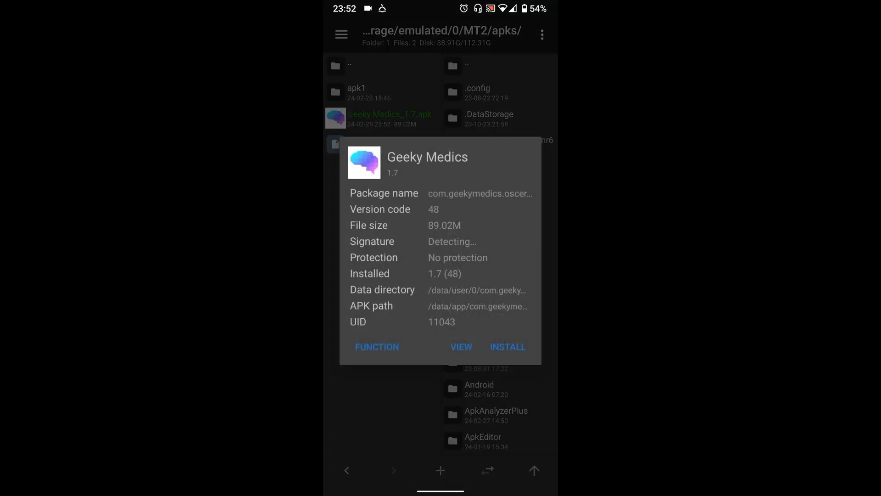
left_click(463, 346)
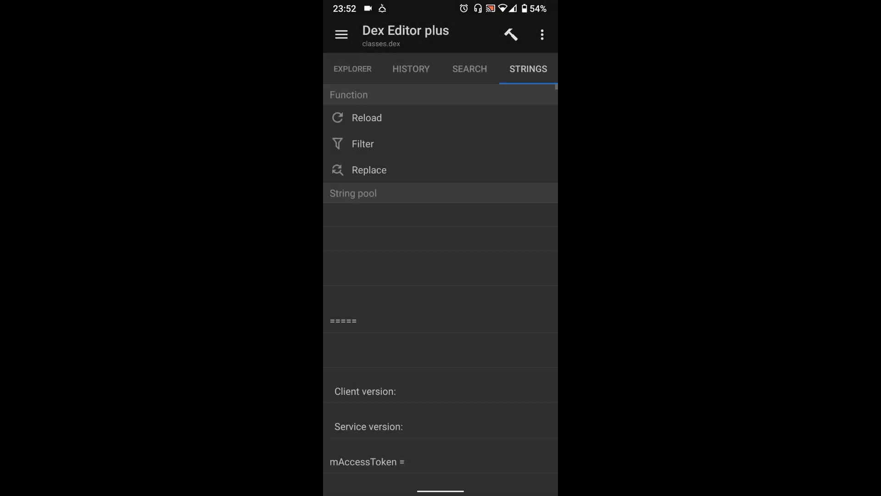
Filter the string pool by 'unlock', select hasUnlocked and search the code for its uses
left_click(363, 143)
type("unlock")
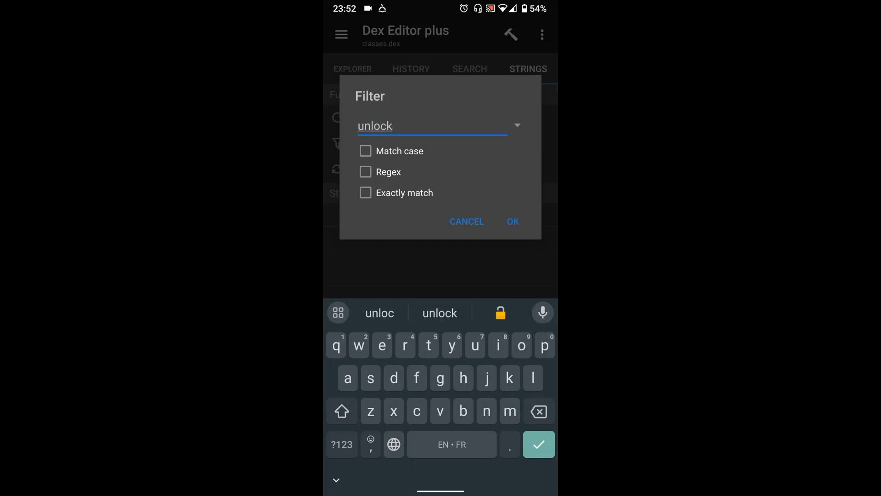
key("Return")
left_click(358, 262)
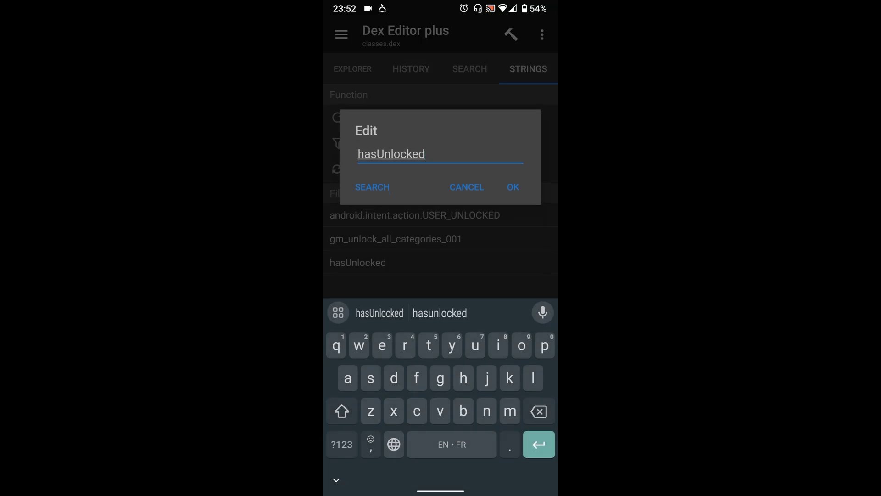
left_click(372, 186)
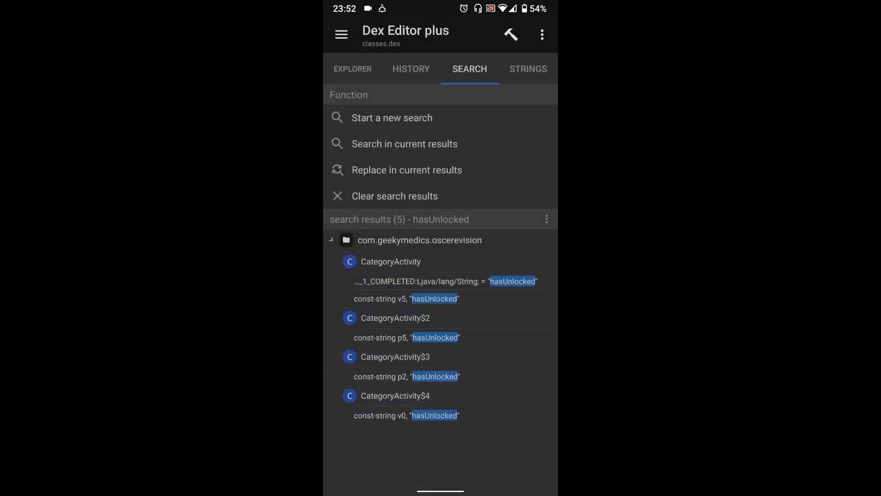
left_click(444, 281)
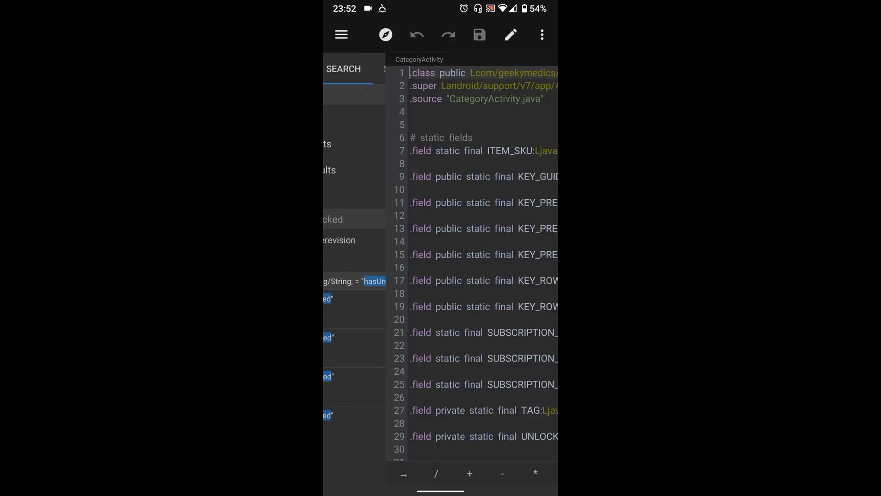
scroll(441, 275, "right", 2)
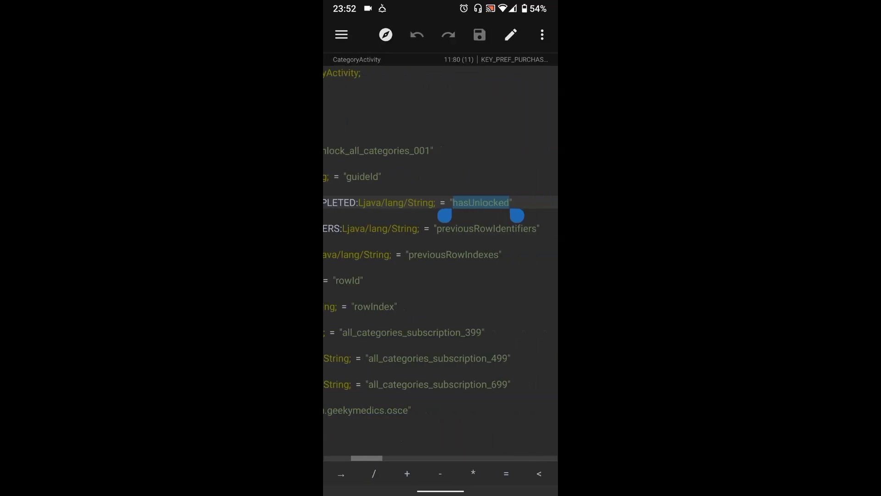
scroll(440, 276, "down", 5)
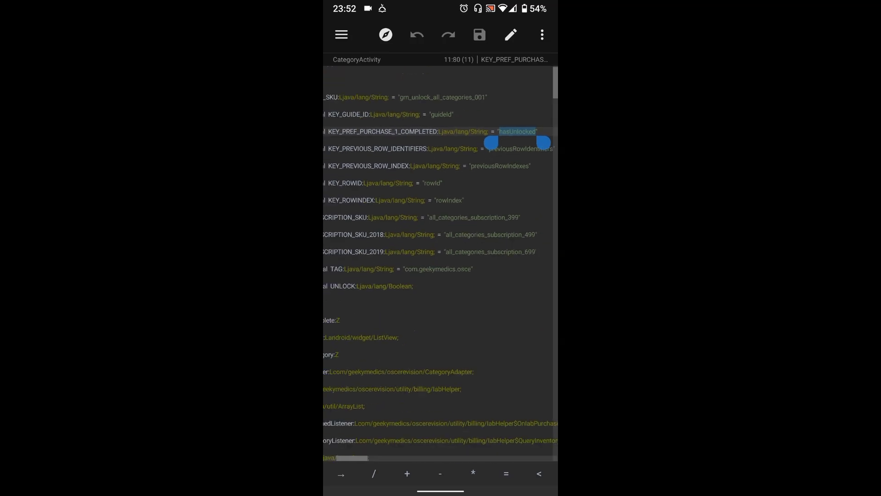
scroll(441, 275, "down", 5)
scroll(441, 276, "down", 2)
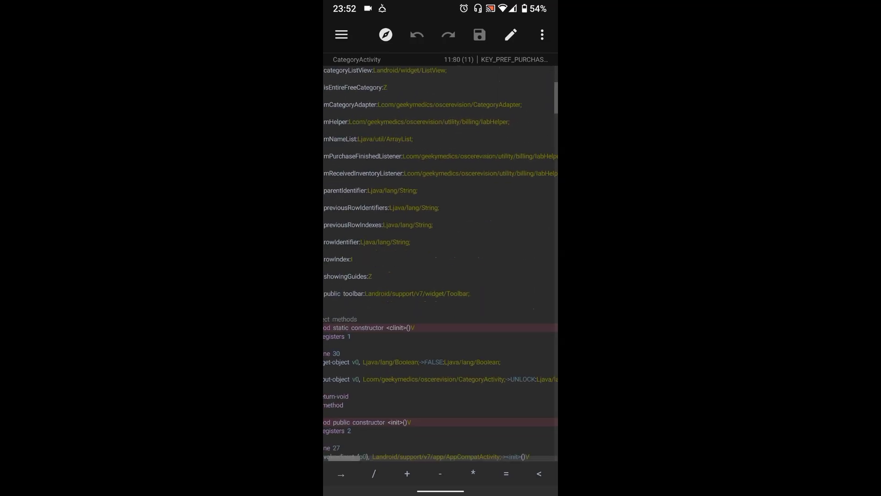
scroll(441, 275, "down", 2)
scroll(440, 262, "down", 2)
scroll(441, 262, "left", 1)
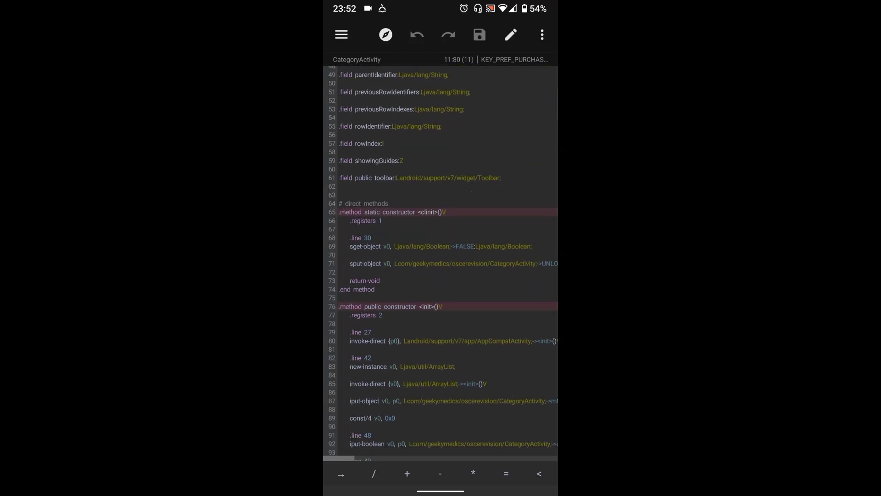
scroll(440, 261, "down", 1)
scroll(440, 261, "right", 3)
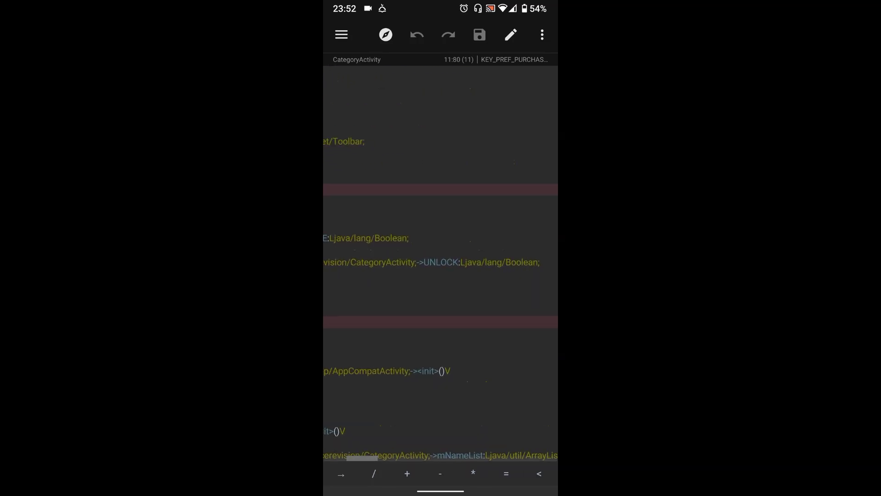
scroll(441, 262, "left", 3)
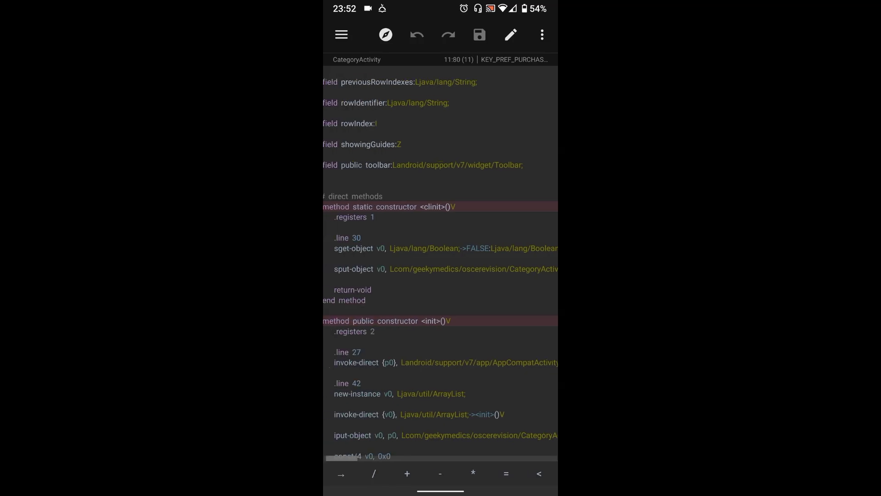
scroll(441, 262, "left", 3)
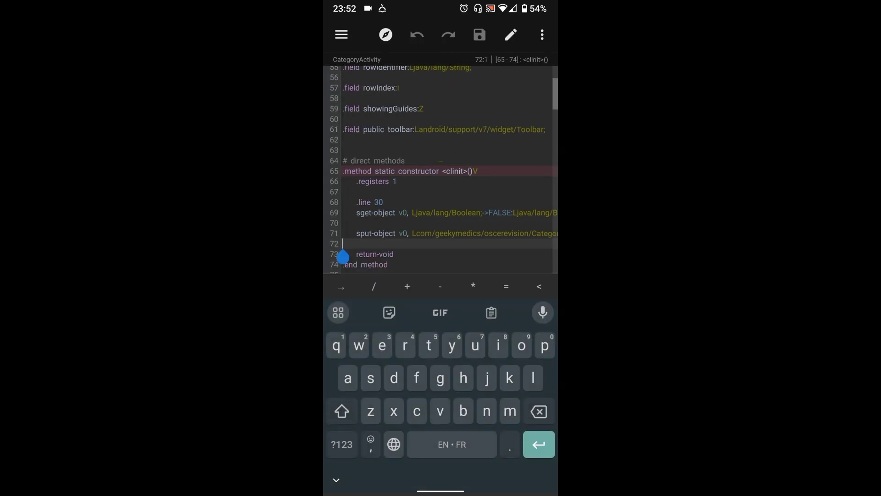
left_click(337, 480)
scroll(440, 262, "right", 3)
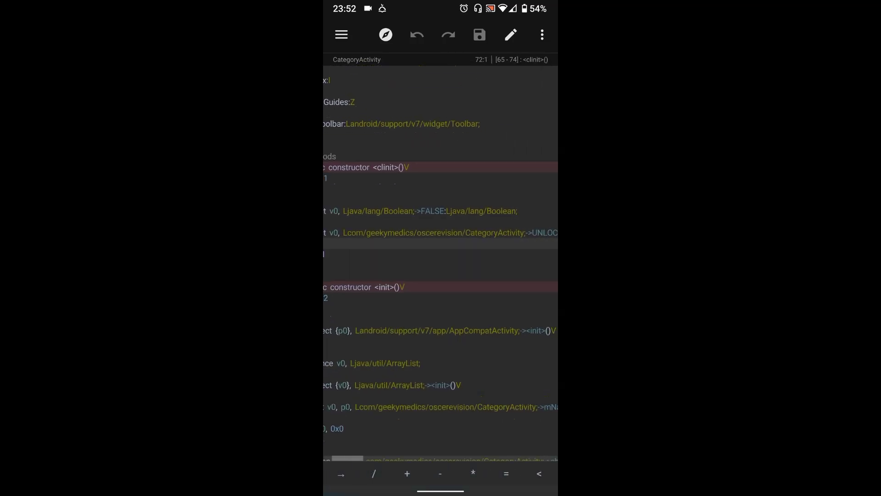
scroll(441, 262, "down", 3)
scroll(441, 263, "up", 3)
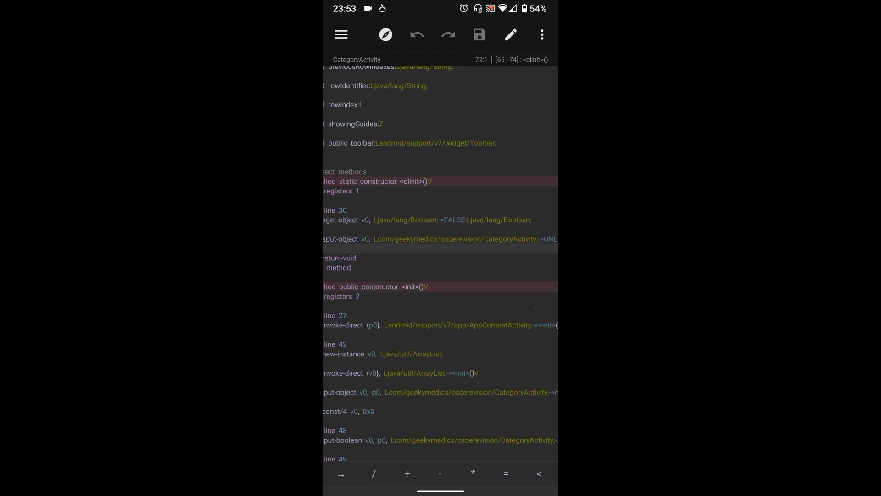
Replace Boolean FALSE with TRUE on line 69 of CategoryActivity, save it and leave the editor
double_click(340, 239)
left_click(486, 219)
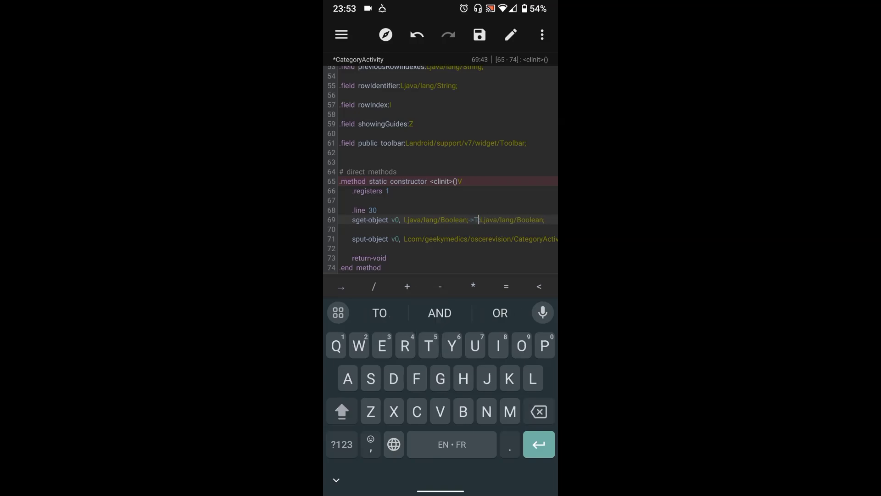
left_click(336, 479)
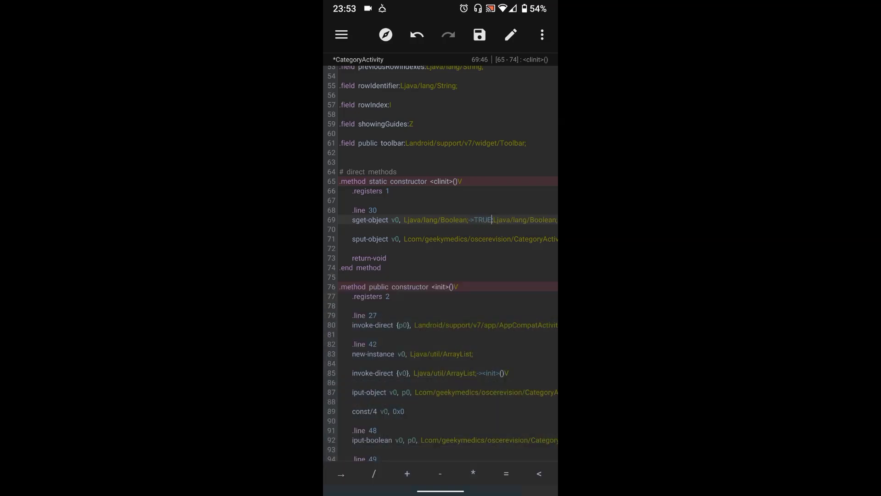
left_click(480, 34)
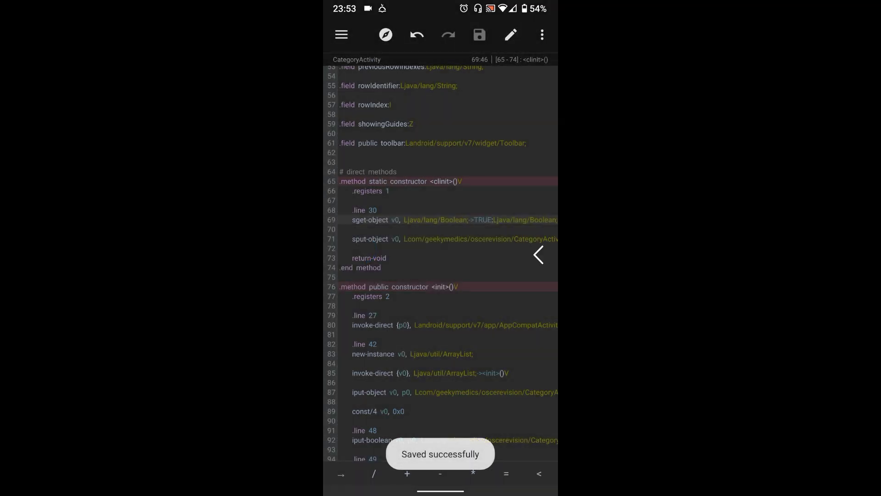
mouse_move(556, 255)
left_mouse_down()
mouse_move(538, 255)
mouse_move(539, 267)
left_mouse_up()
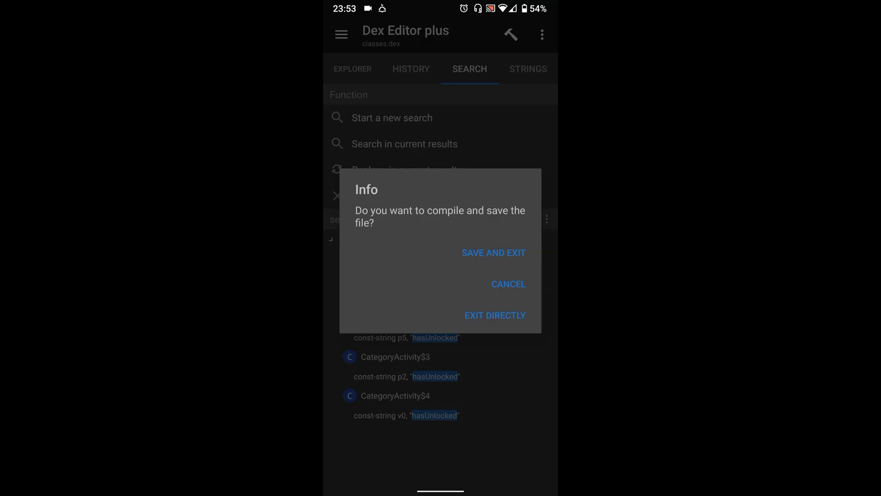
Compile the edited classes.dex and confirm writing it back into Geeky Medics_1.7.apk
left_click(494, 253)
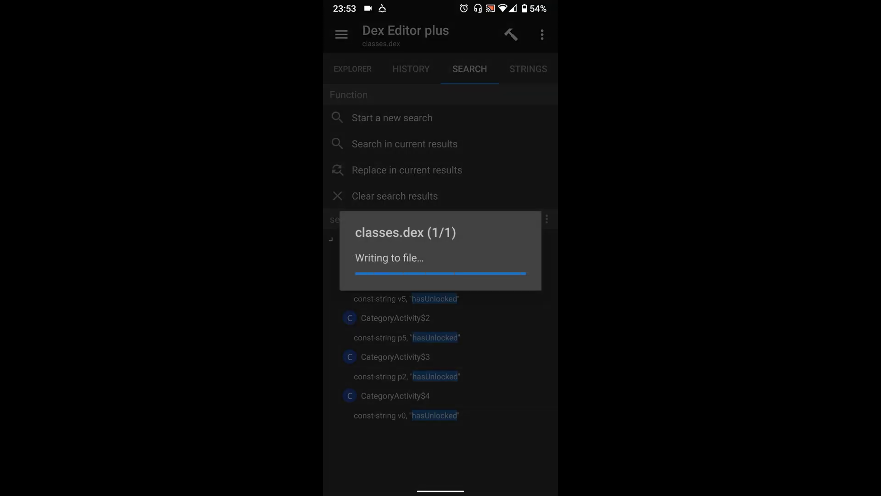
left_click(513, 284)
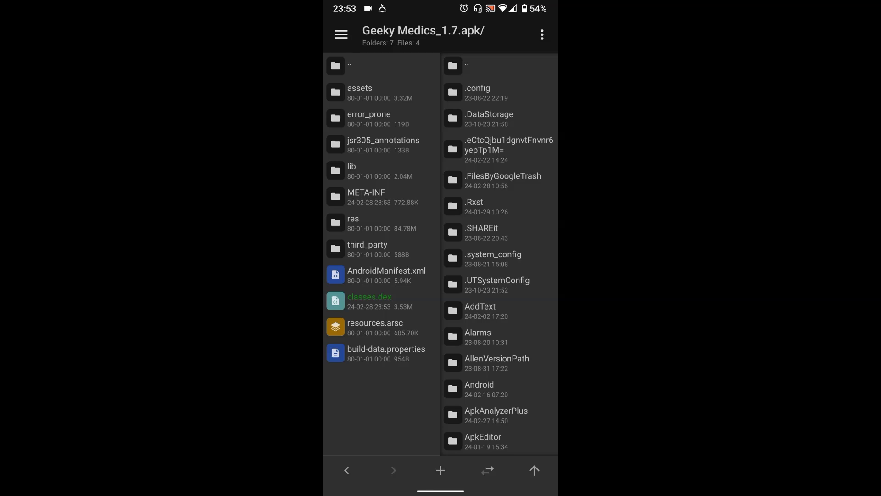
Return to MT2/apks and start installing the modified Geeky Medics_1.7.apk
left_click(383, 65)
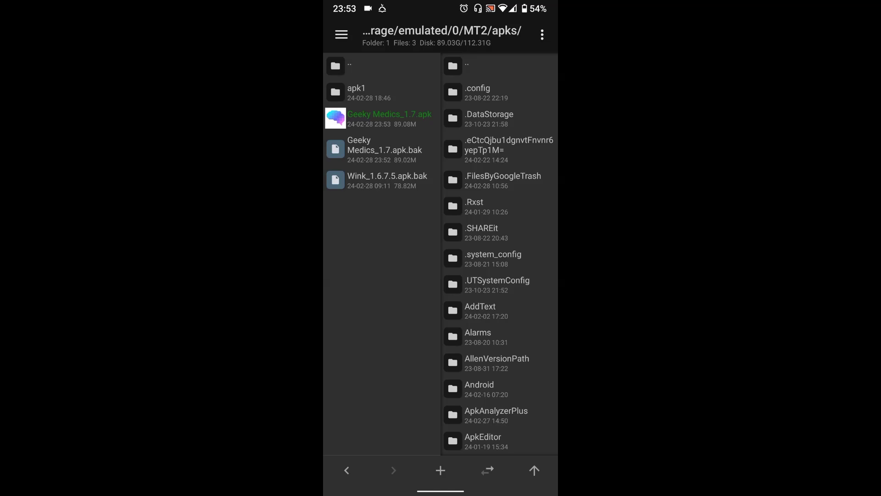
left_click(382, 119)
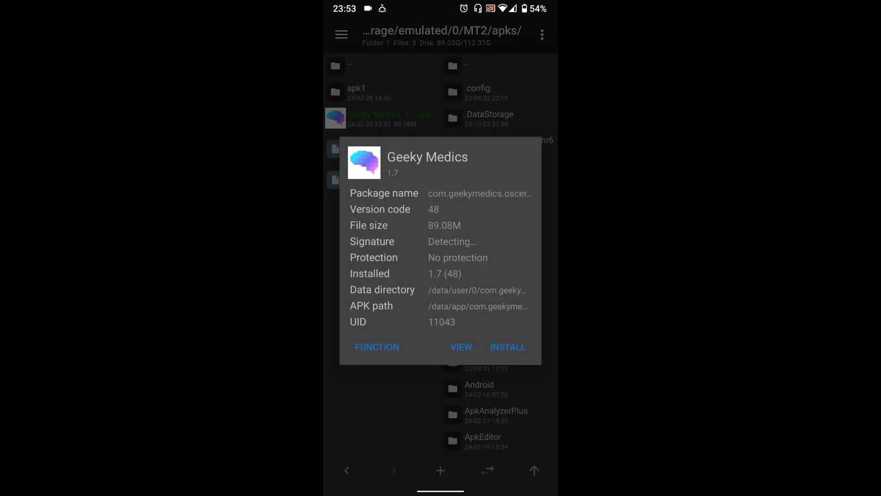
left_click(508, 346)
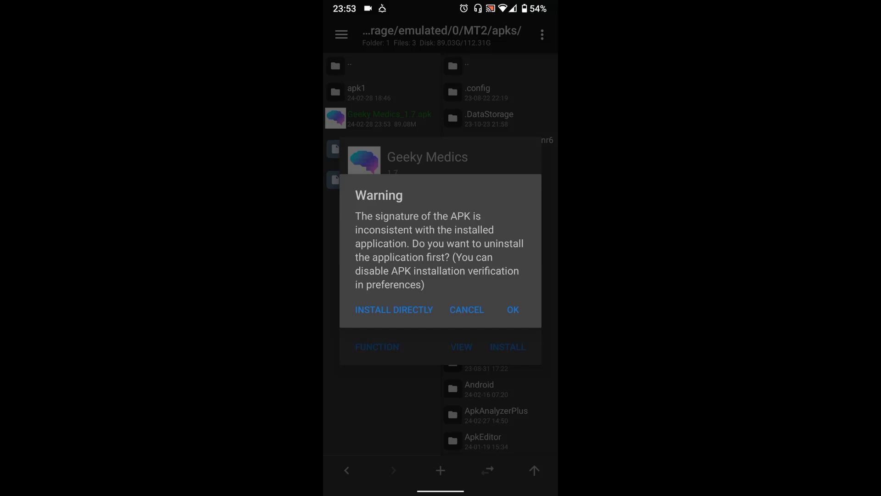
Uninstall the original Geeky Medics and confirm installing the modified APK in its place
left_click(513, 309)
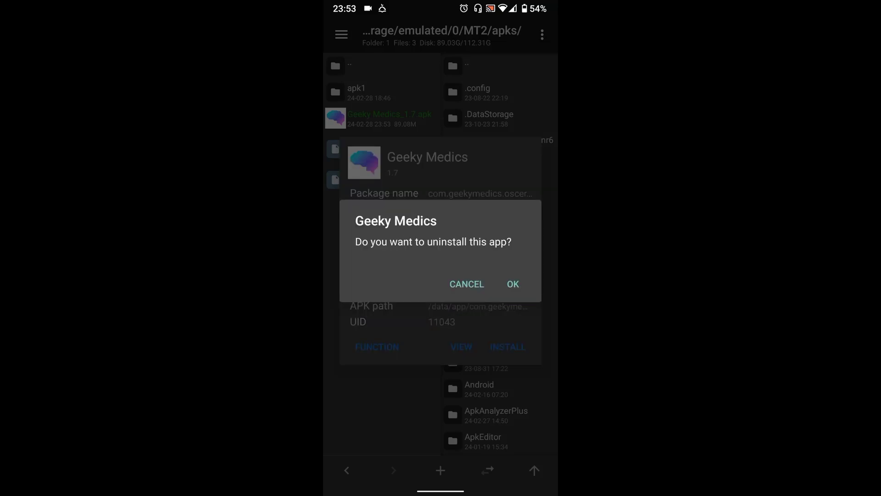
left_click(512, 283)
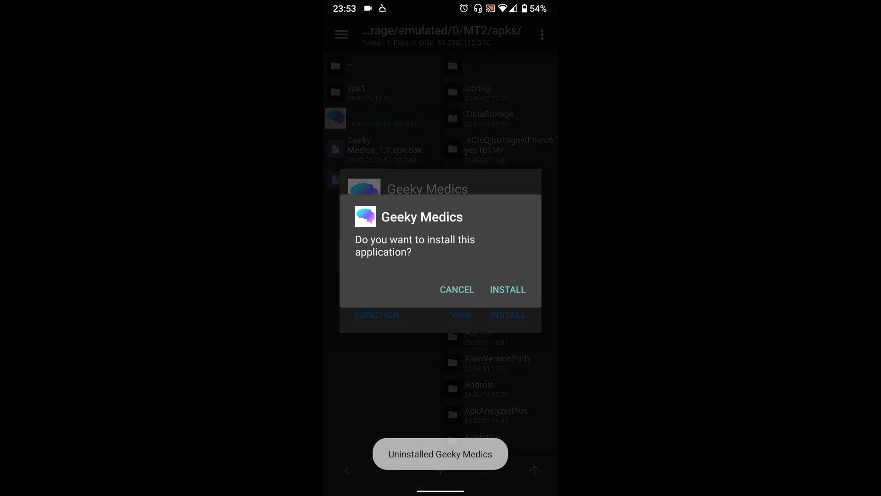
left_click(507, 289)
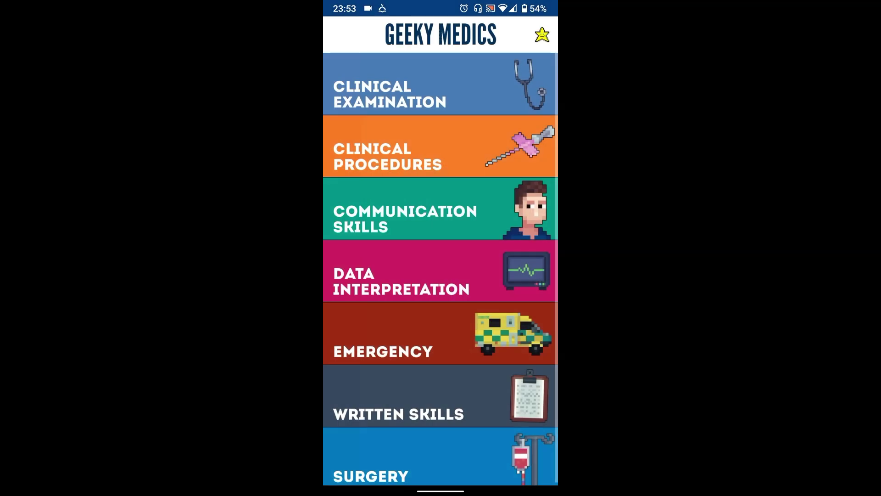
Open the Clinical Examination course list in the reinstalled Geeky Medics
left_click(389, 94)
scroll(440, 268, "down", 5)
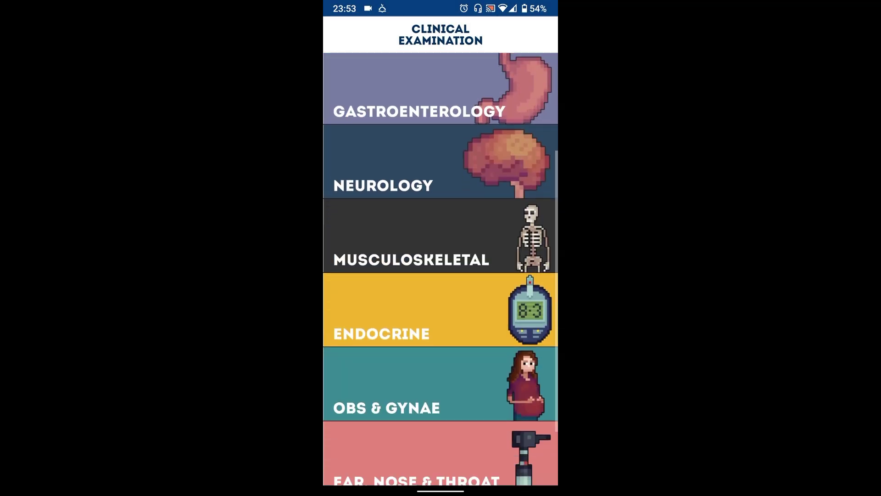